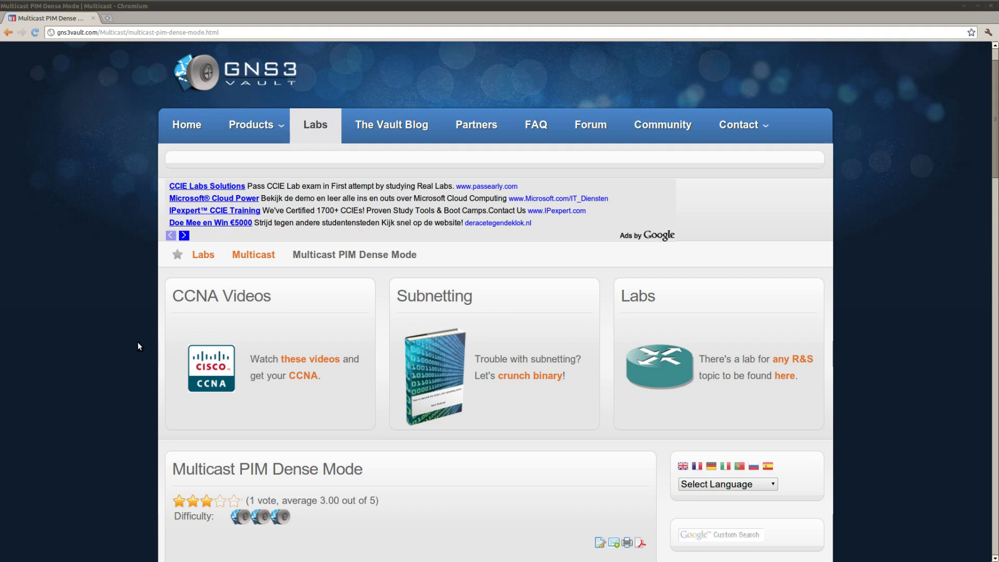
- Scroll to the lab's Goal list, then bring up the four-router GNS3 topology
scroll(136, 348, down, 5)
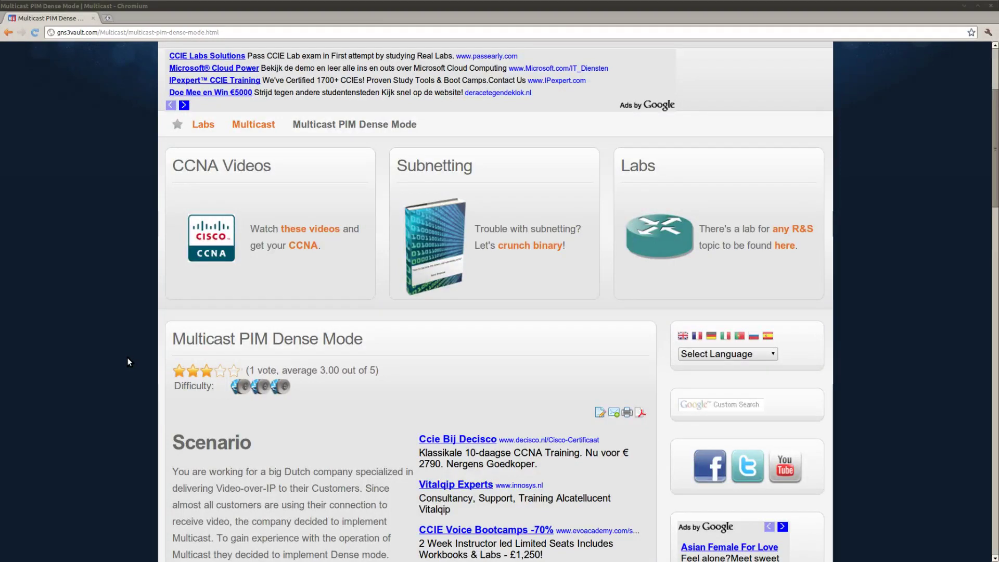
scroll(130, 361, down, 8)
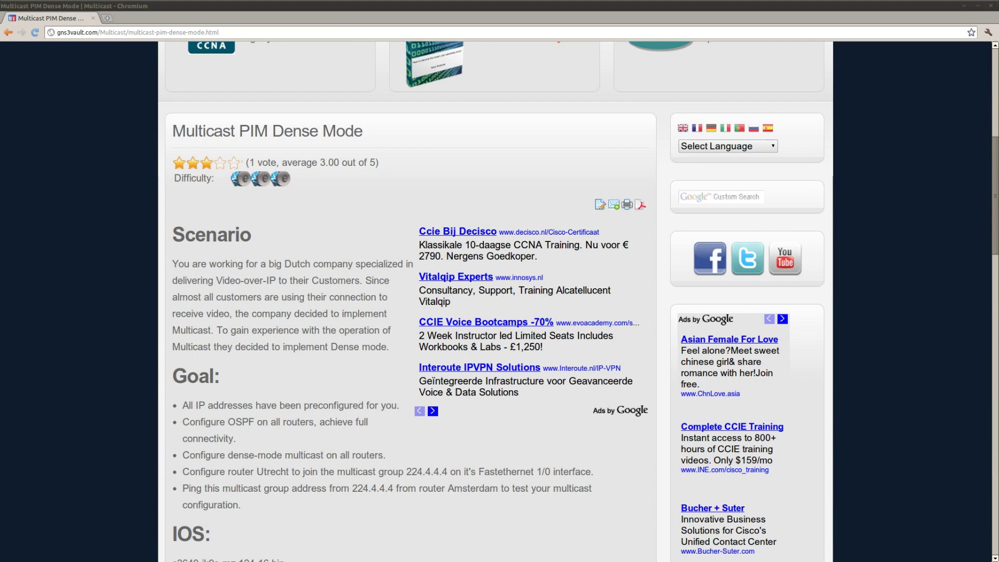
key(alt+Tab)
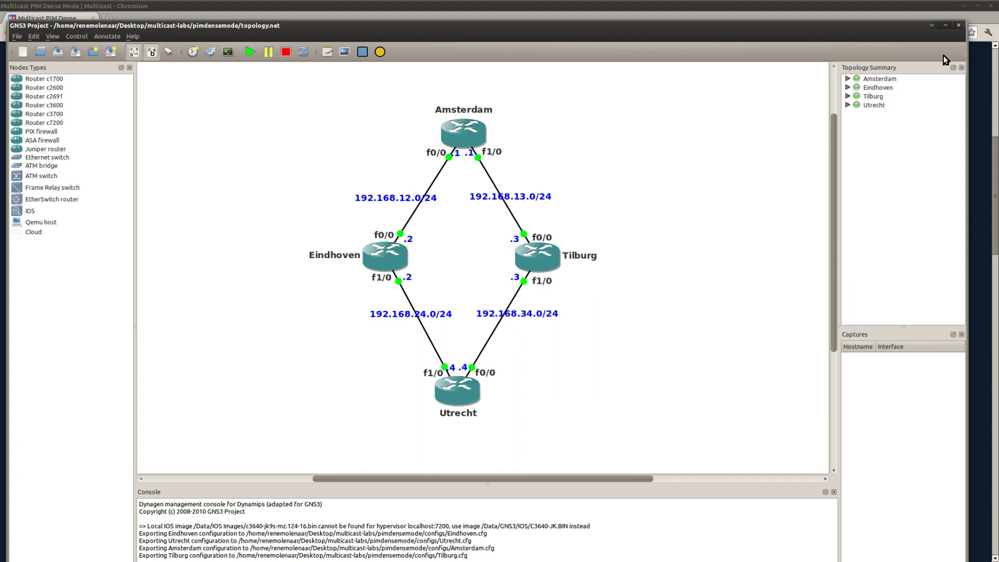
- Minimize the GNS3 window so the Chromium lab page shows again
click(934, 27)
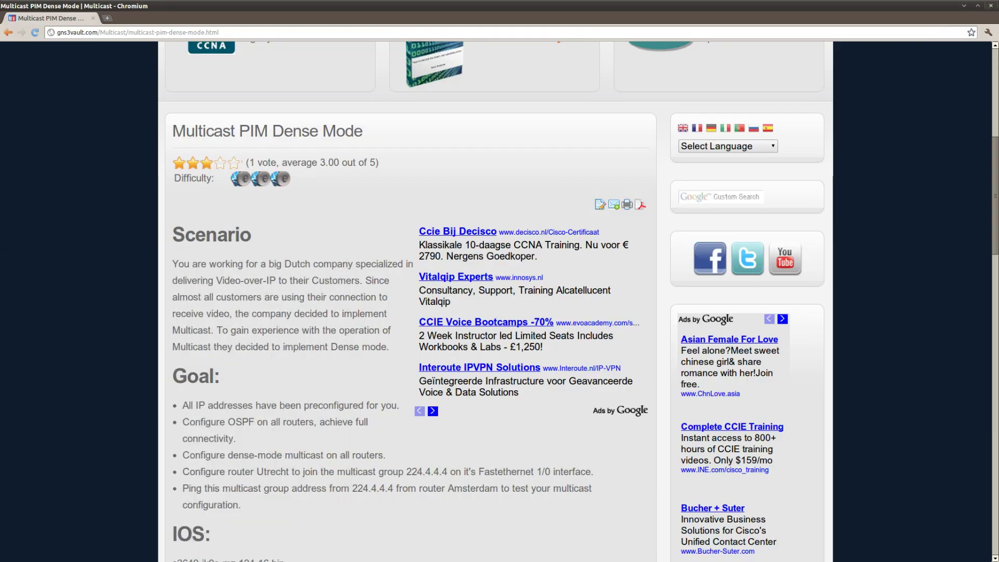
- Copy the OSPF process 1 network 0.0.0.0 area 0 commands from the notes
drag(237, 441, 174, 421)
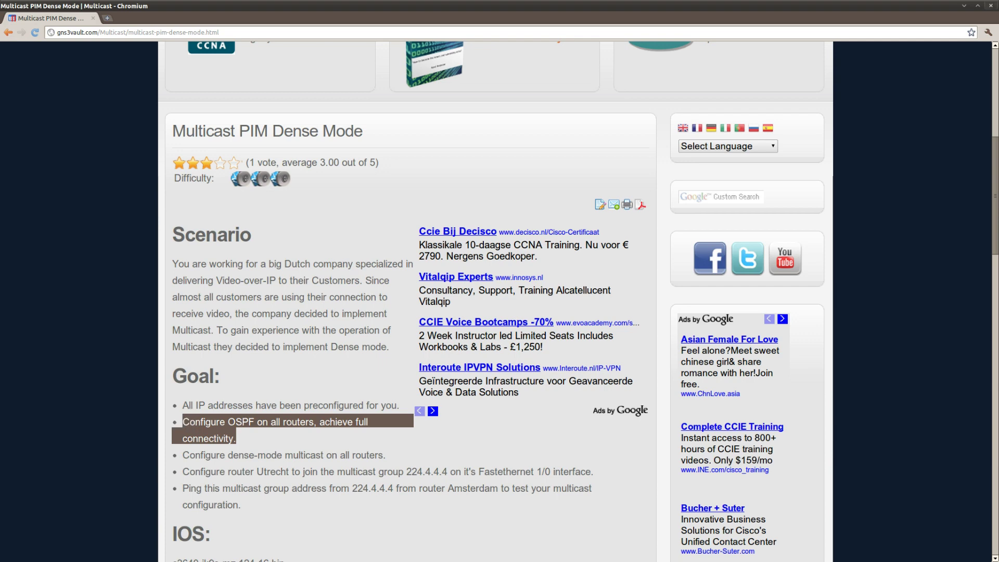
key(alt+Tab)
right_click(575, 271)
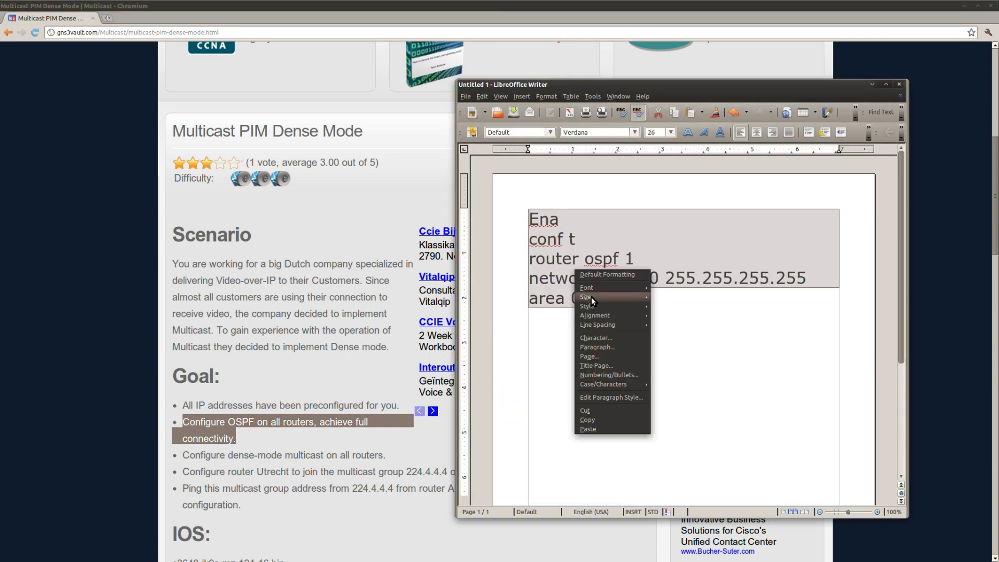
click(599, 418)
click(320, 385)
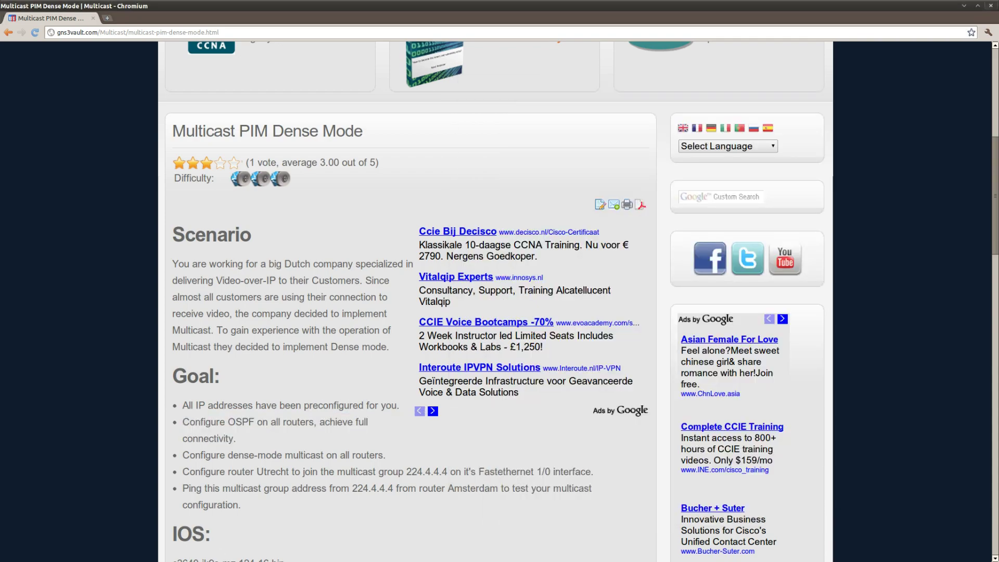
- Paste the OSPF configuration into the Amsterdam and Tilburg telnet sessions
key(alt+Tab)
key(shift+Right)
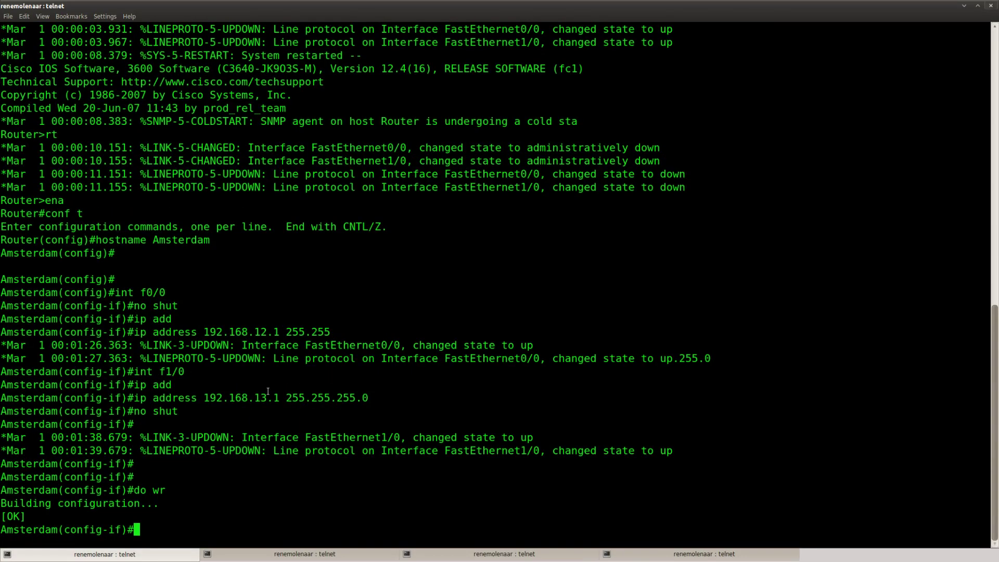
right_click(307, 258)
click(332, 275)
key(shift+Right)
right_click(327, 315)
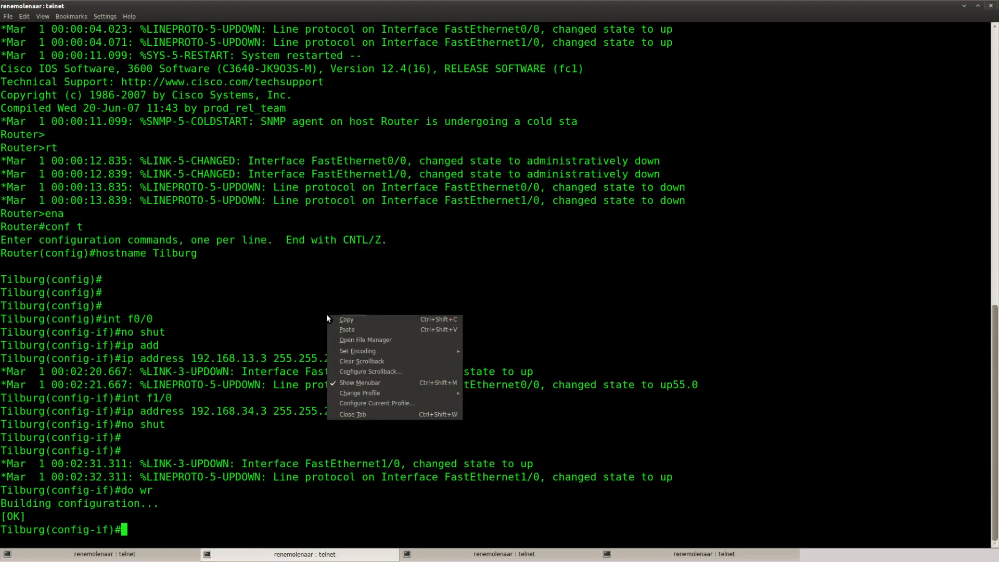
click(350, 328)
- Paste the OSPF configuration into Eindhoven and Utrecht, then review the dense-mode goal
key(shift+Right)
right_click(391, 358)
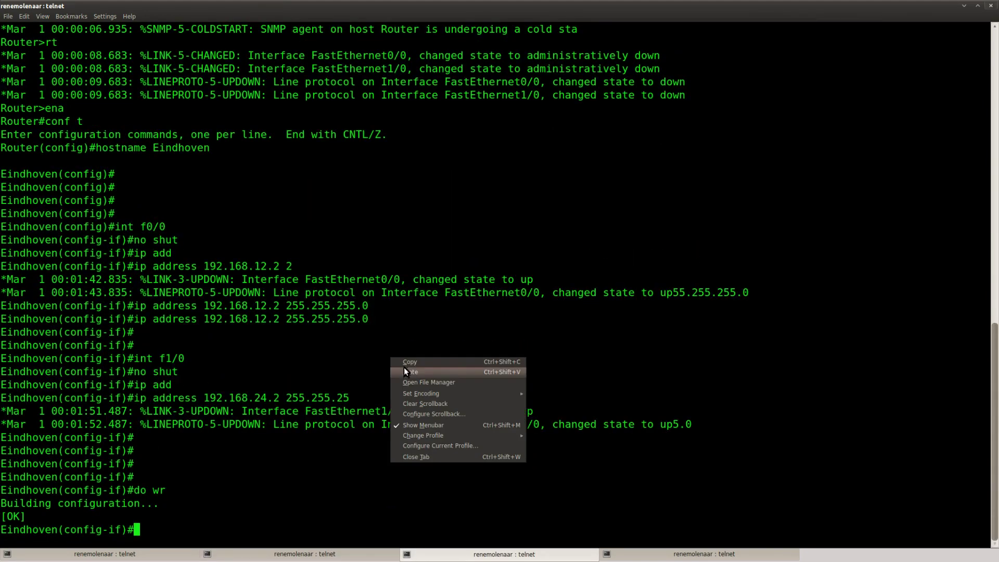
click(403, 367)
key(shift+Right)
right_click(541, 322)
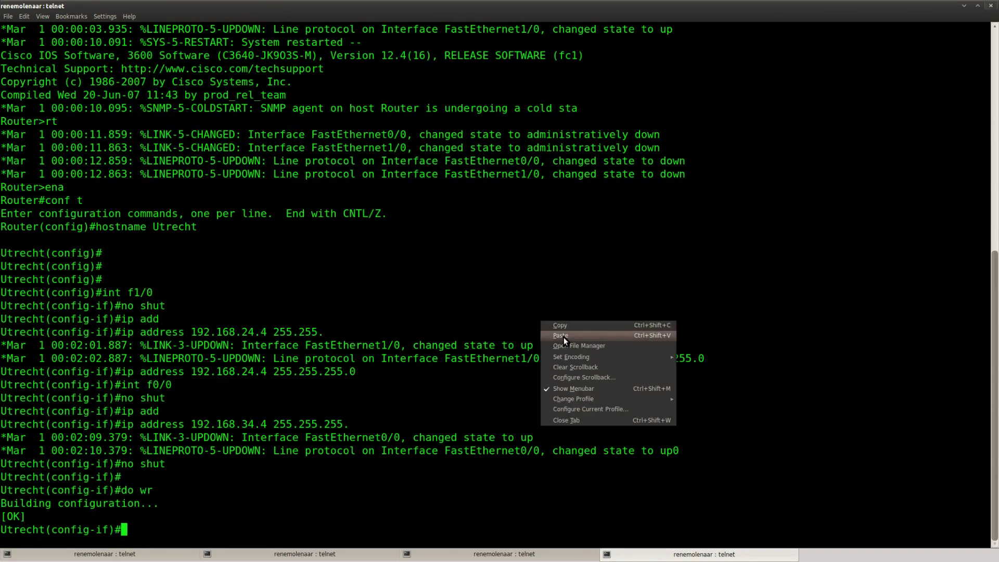
click(564, 337)
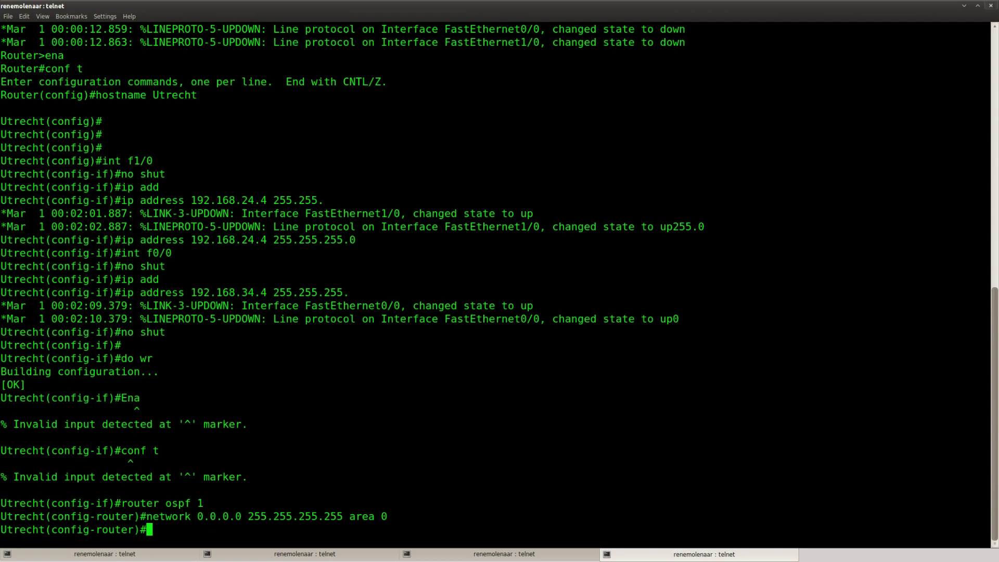
key(alt+Tab)
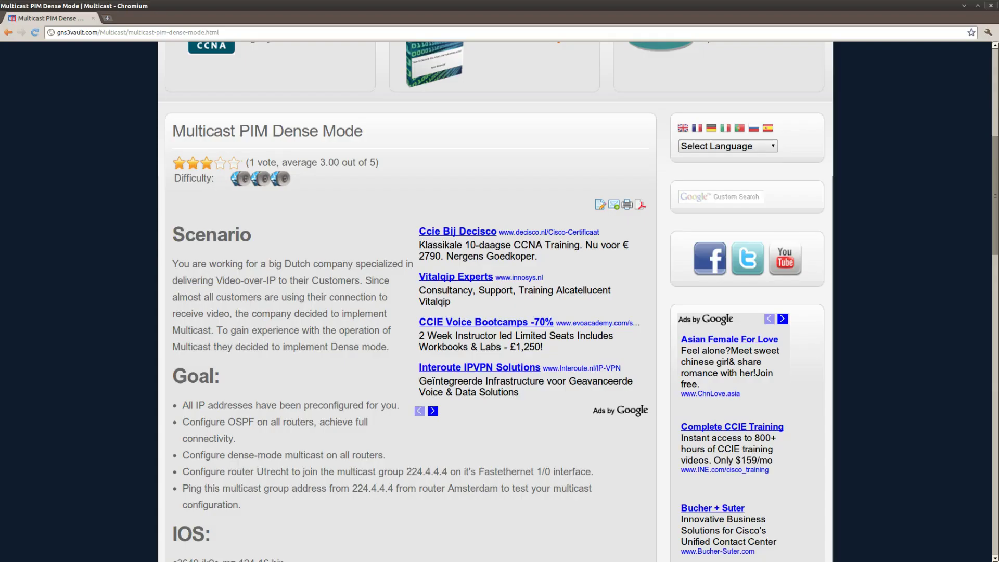
drag(390, 456, 190, 457)
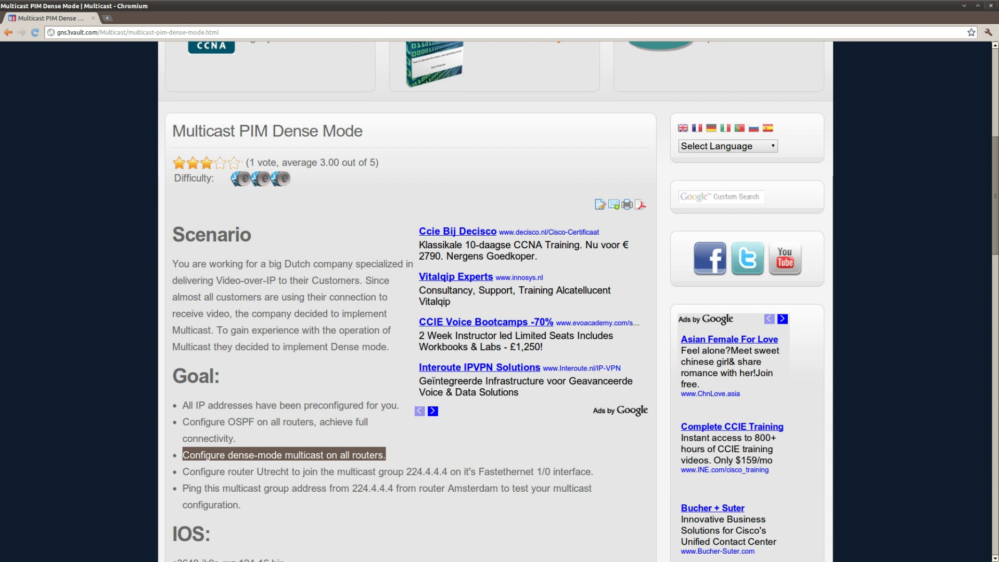
- Replace the OSPF notes with ip multicast-routing and ip pim dense-mode under int f0/0 and int f1/0
key(alt+Tab)
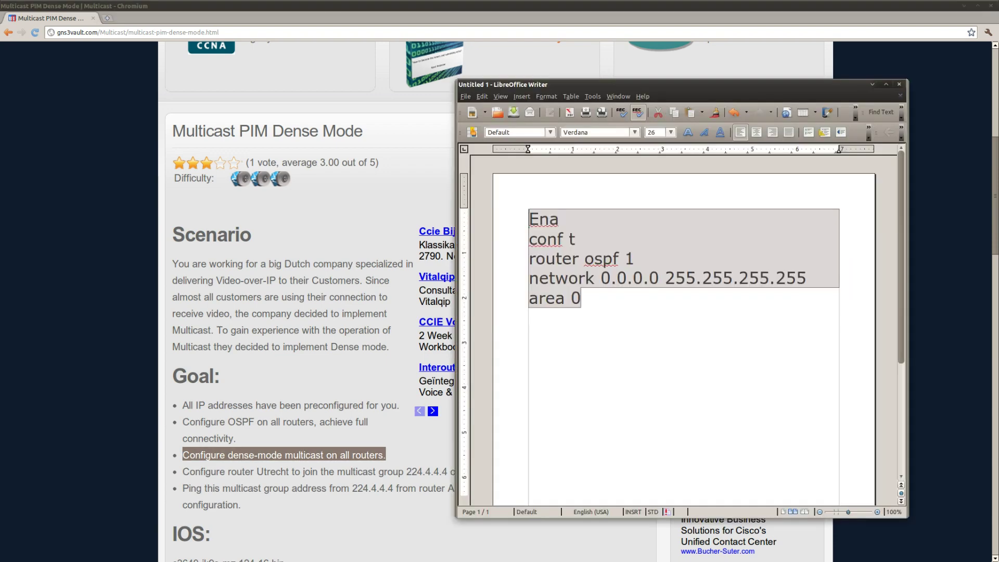
click(622, 299)
drag(622, 299, 468, 186)
key(Delete)
text(ip)
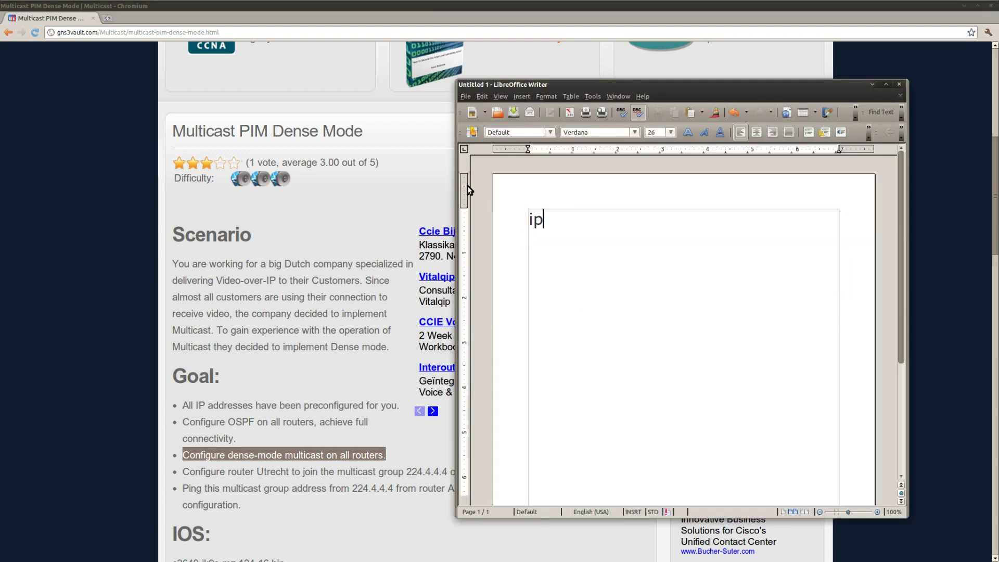
text( multicast-routing)
key(Return)
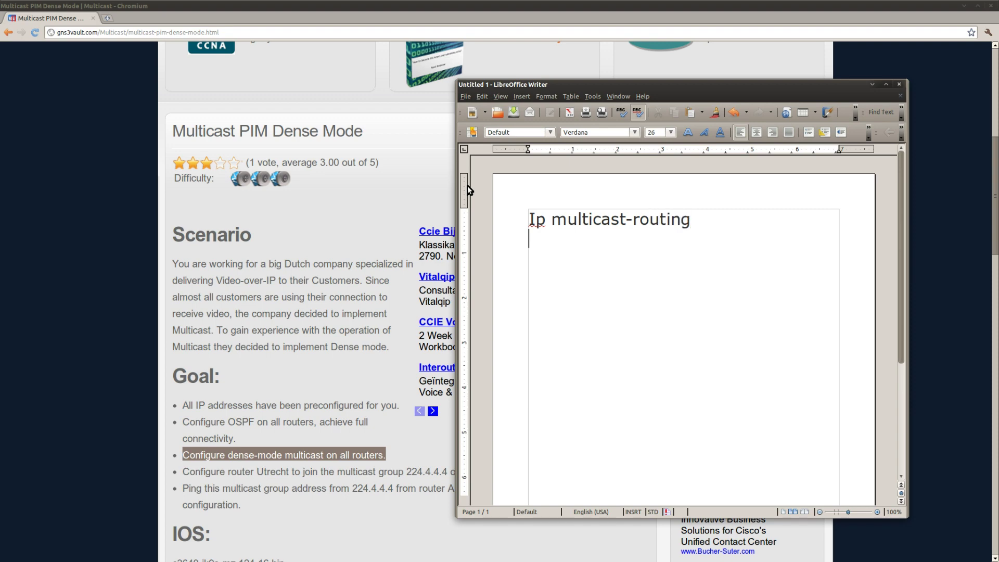
text(int f0/0)
key(Return)
text(ip)
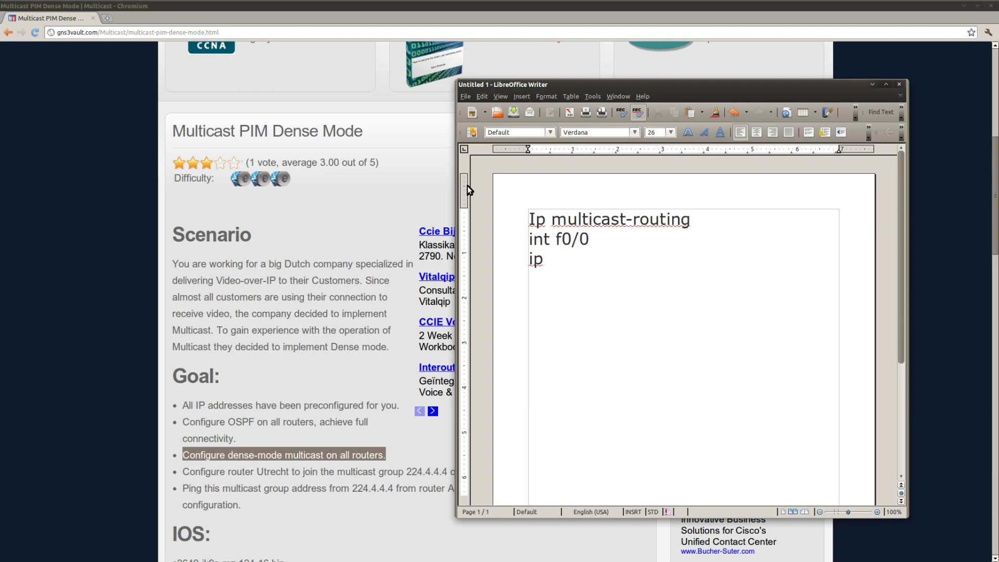
text( pim dense-mode)
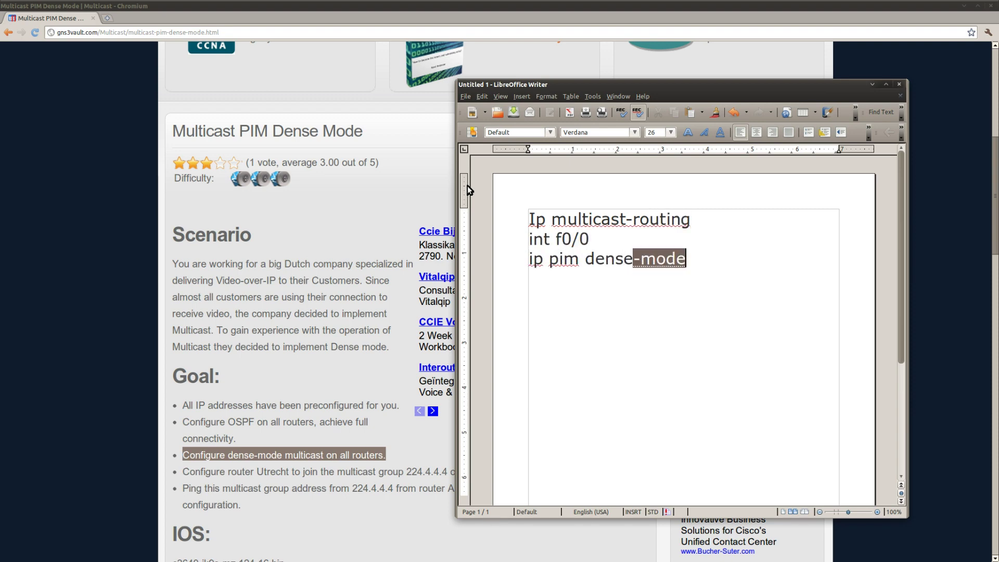
key(Return)
text(int f1/0)
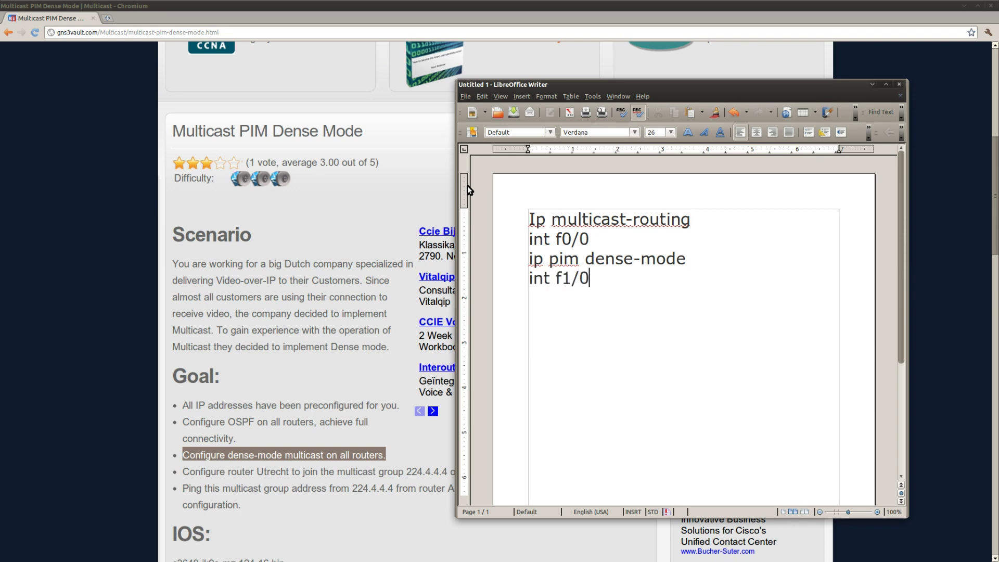
key(Return)
text(ip pim dense-mode)
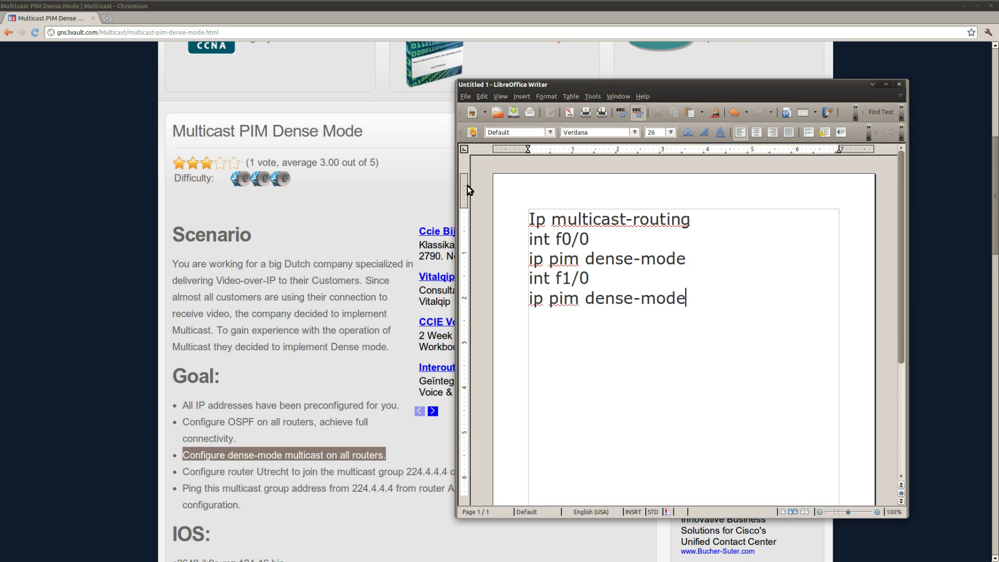
- Copy the five multicast configuration lines to the clipboard
drag(692, 219, 529, 217)
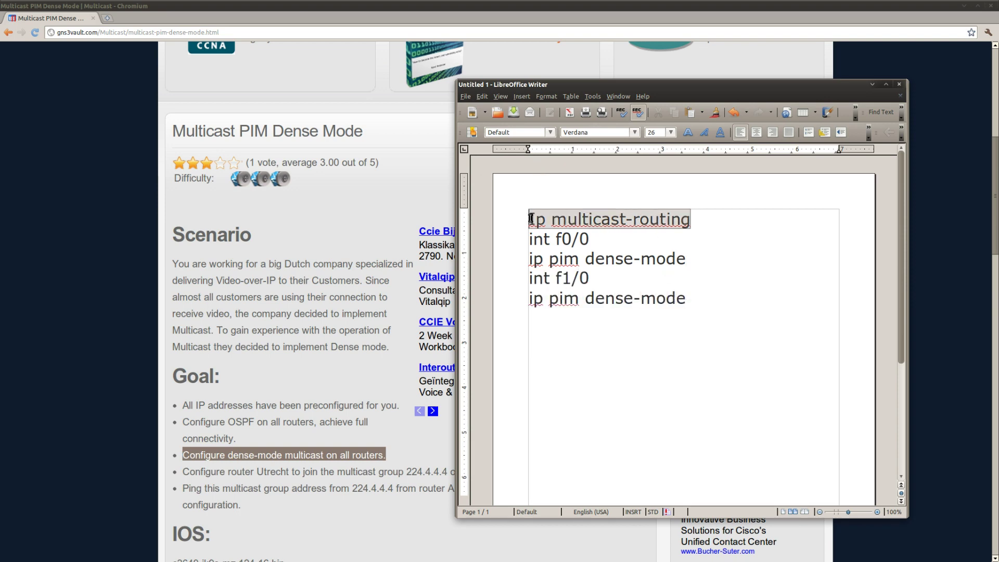
drag(687, 300, 521, 219)
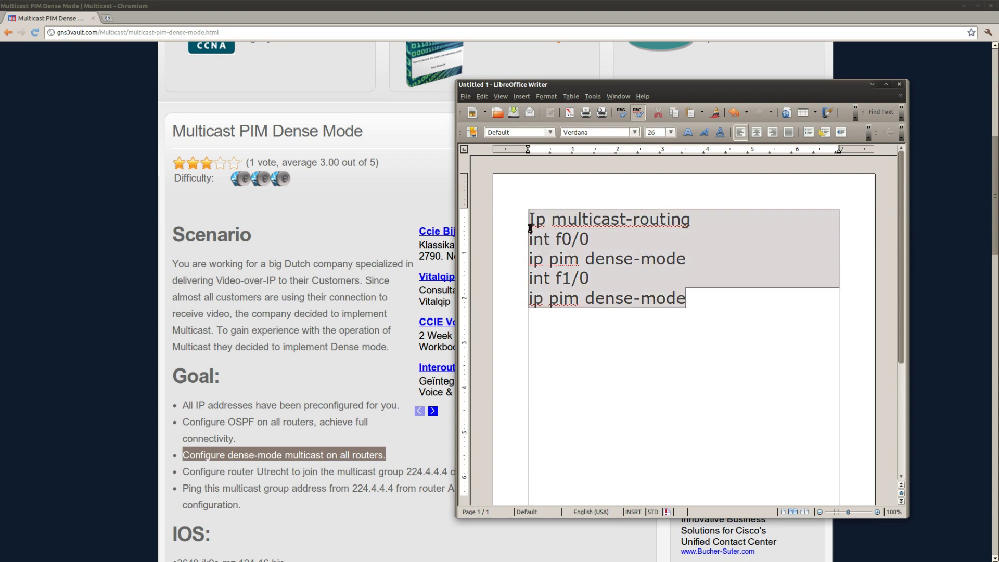
right_click(570, 256)
click(589, 407)
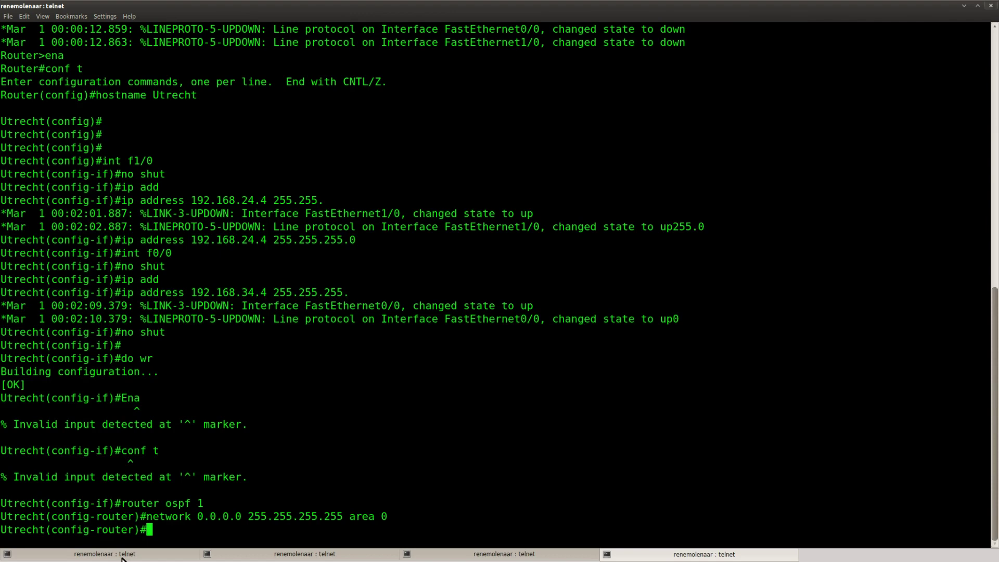
- Paste the multicast-routing and PIM dense-mode config into Amsterdam and Tilburg
click(122, 555)
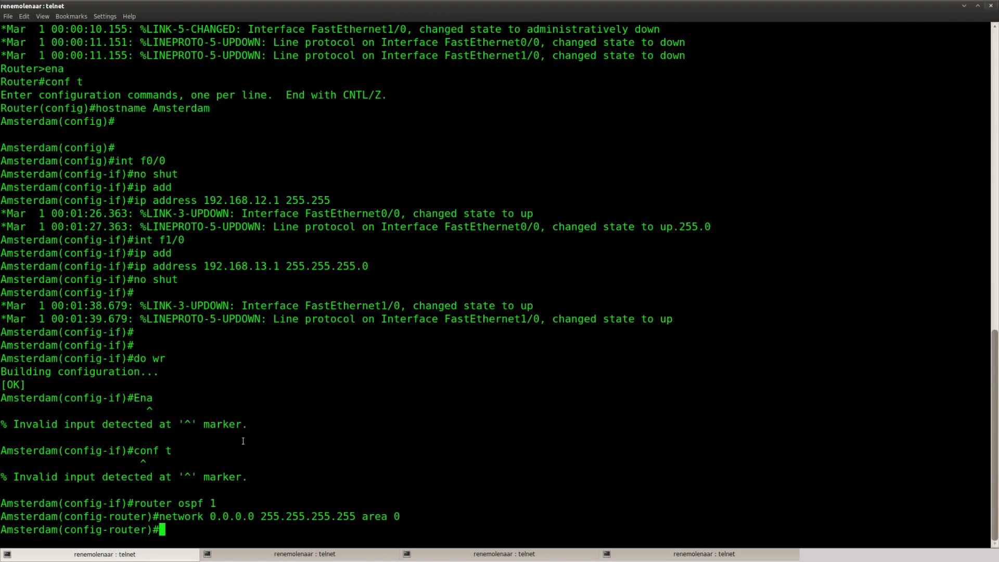
key(Return)
right_click(273, 369)
click(298, 385)
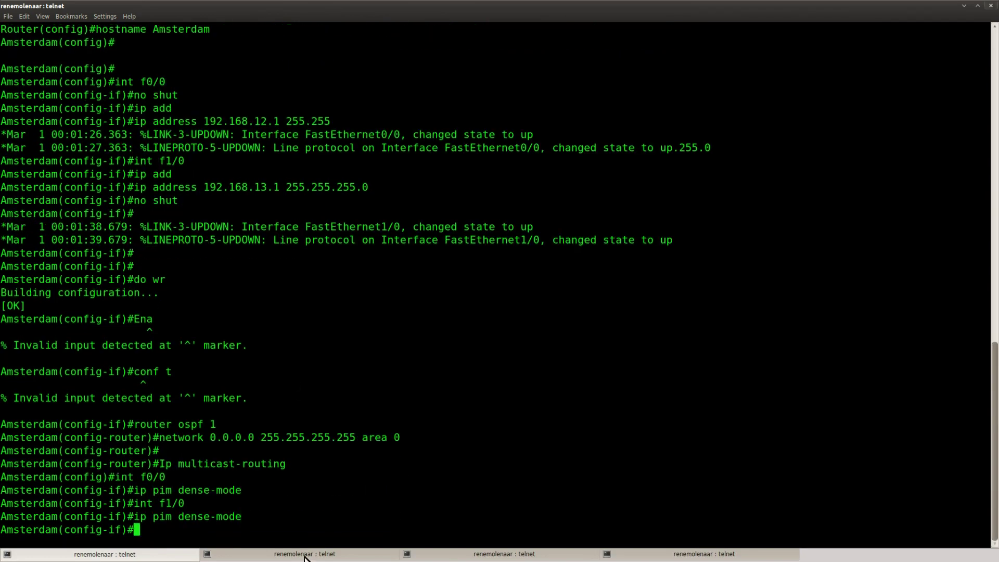
click(306, 554)
right_click(312, 357)
click(329, 370)
- Paste the multicast-routing and PIM dense-mode config into Eindhoven and Utrecht
click(438, 556)
right_click(404, 382)
click(421, 395)
click(664, 556)
right_click(449, 337)
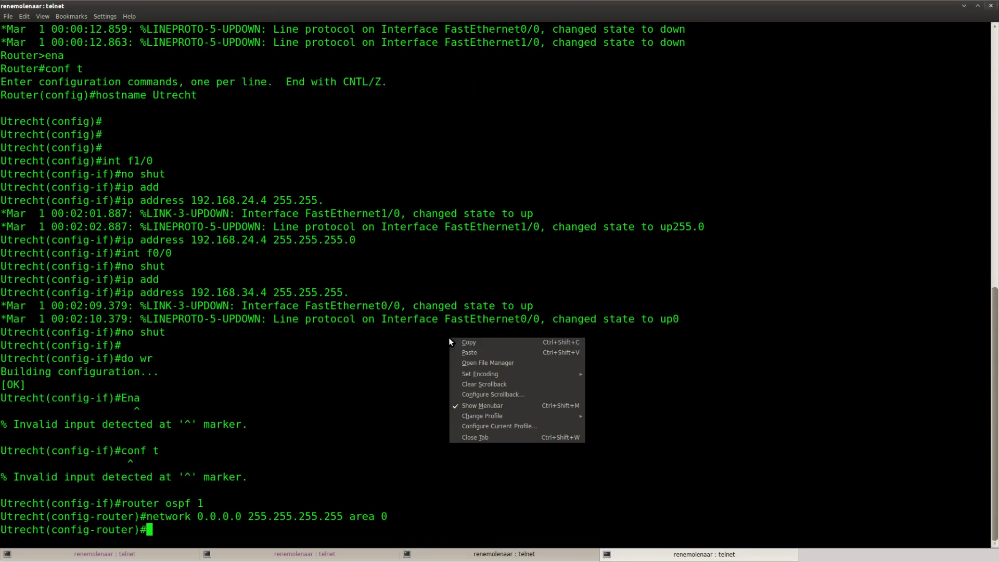
click(469, 352)
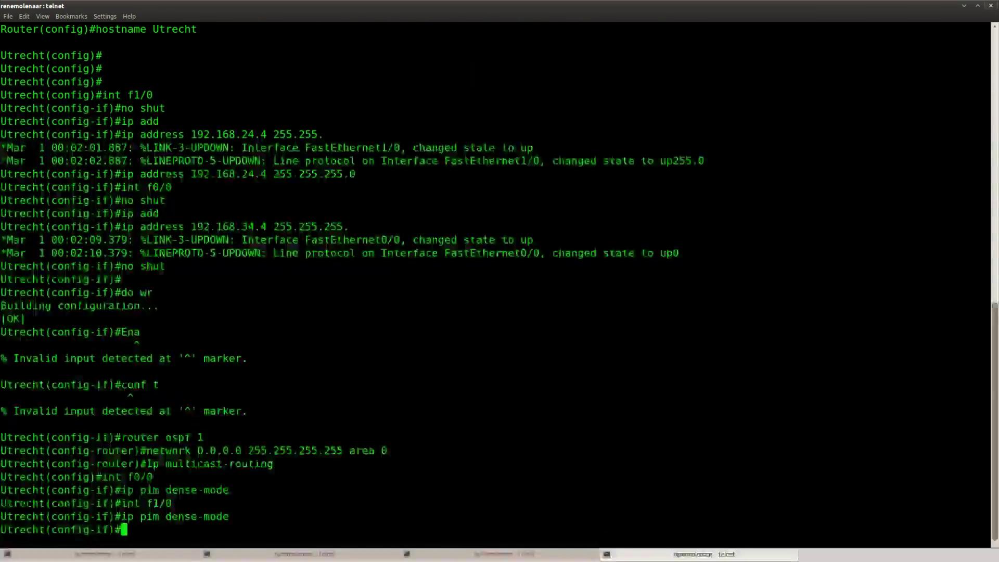
key(alt+Tab)
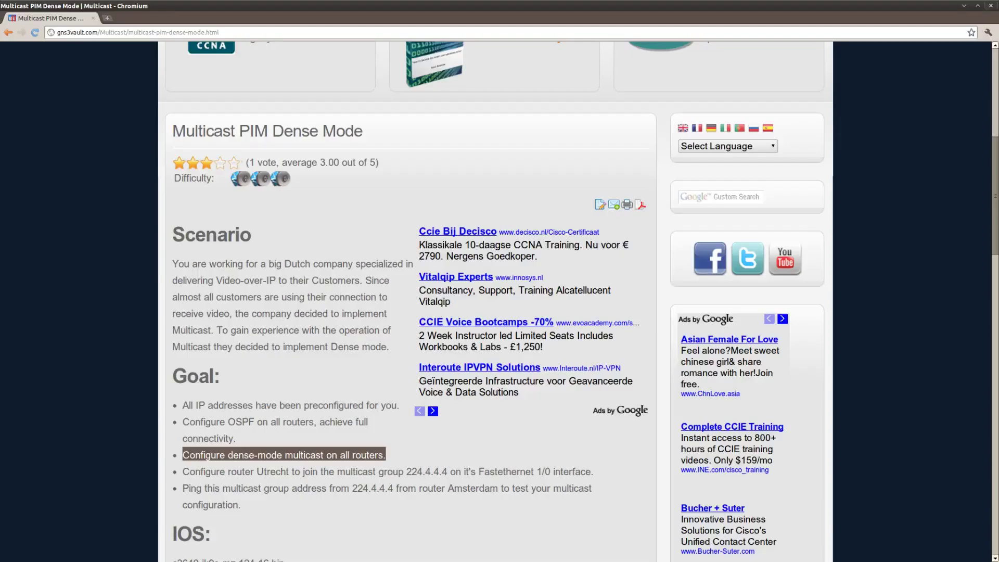
- Note group 224.4.4.4 from the Utrecht goal and go to Utrecht's session
click(358, 526)
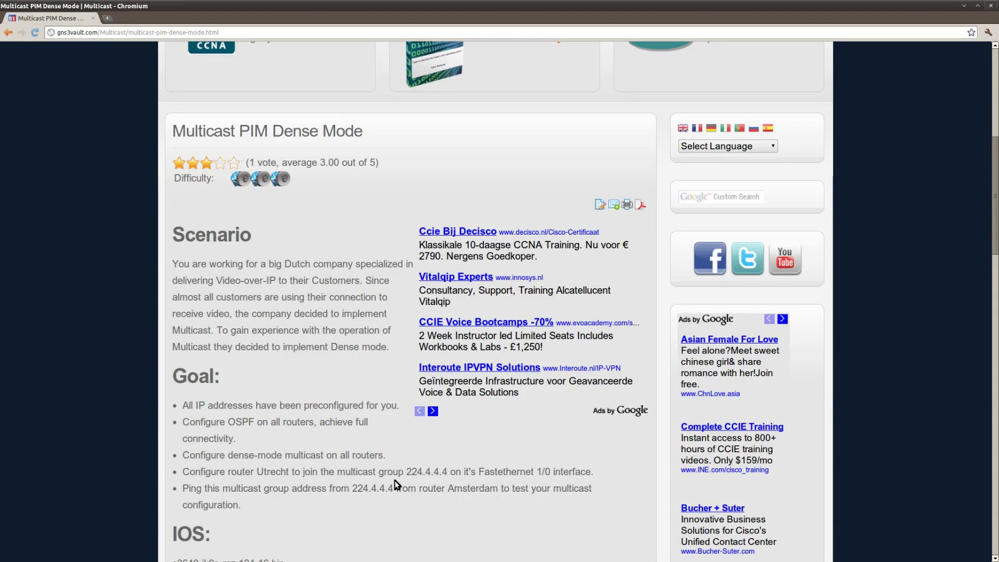
mouse_move(447, 473)
mouse_down()
mouse_move(408, 475)
mouse_move(446, 478)
mouse_up()
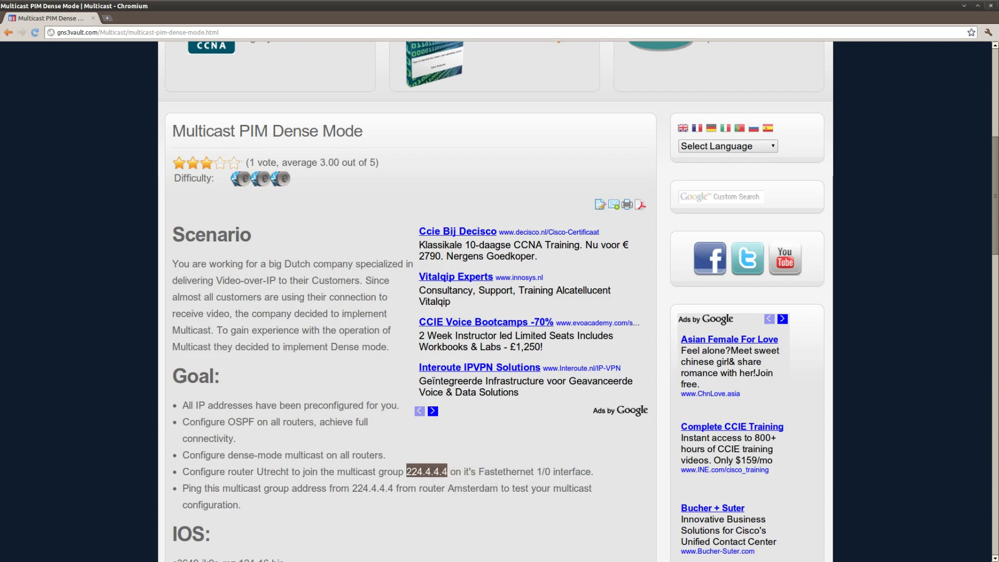
key(alt+Tab)
click(99, 555)
click(677, 555)
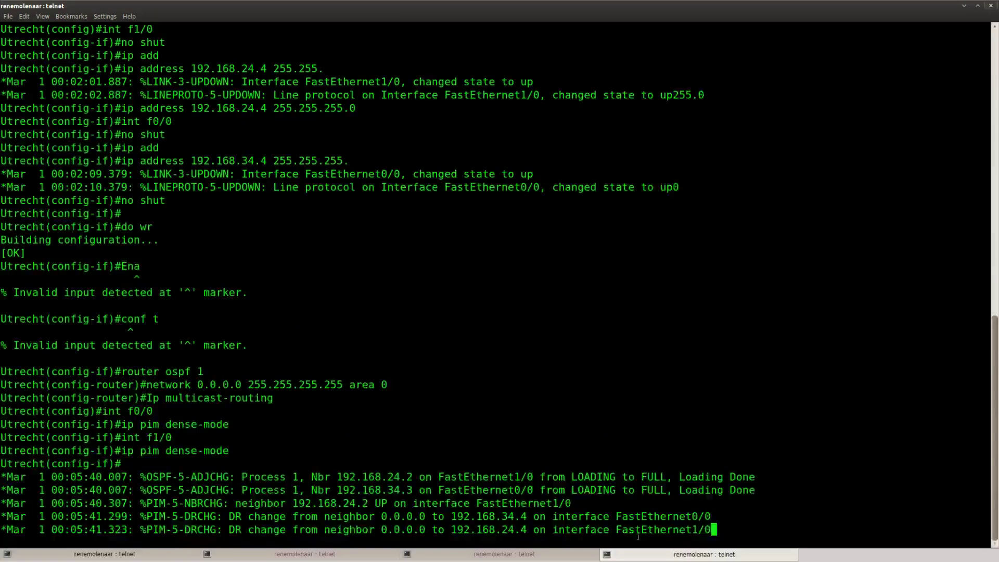
key(Return)
key(Return)
- On Utrecht, enter int f1/0 and ip igmp join-group 224.4.4.4
text(int )
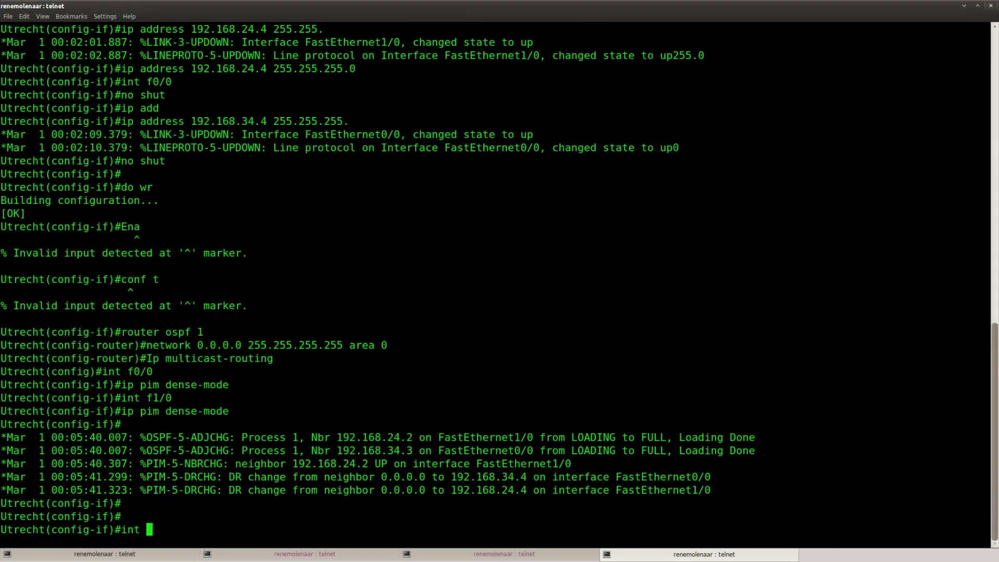
text(f1/0)
key(Return)
text(ip ig)
key(Tab)
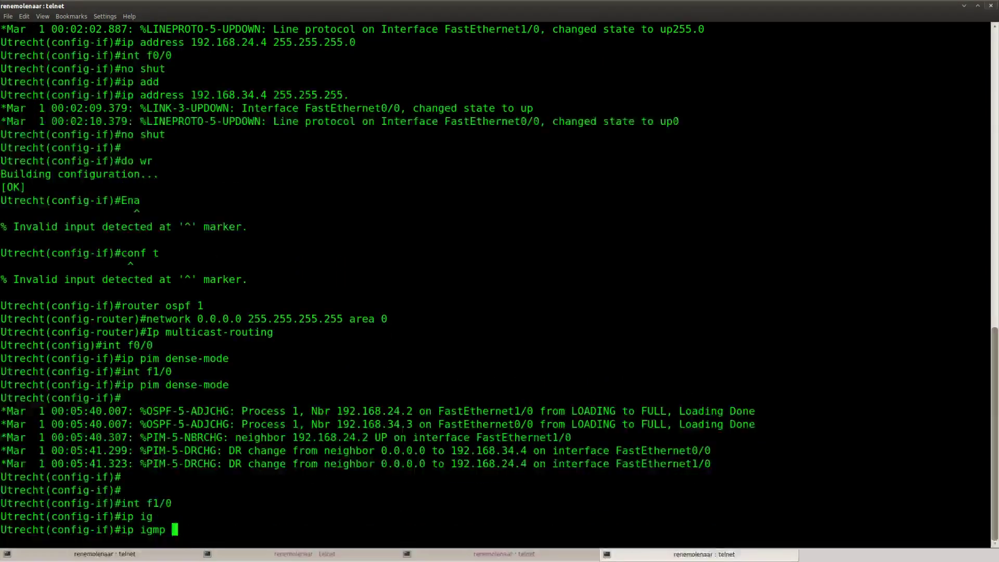
text(join)
key(Tab)
text(22)
key(BackSpace)
key(BackSpace)
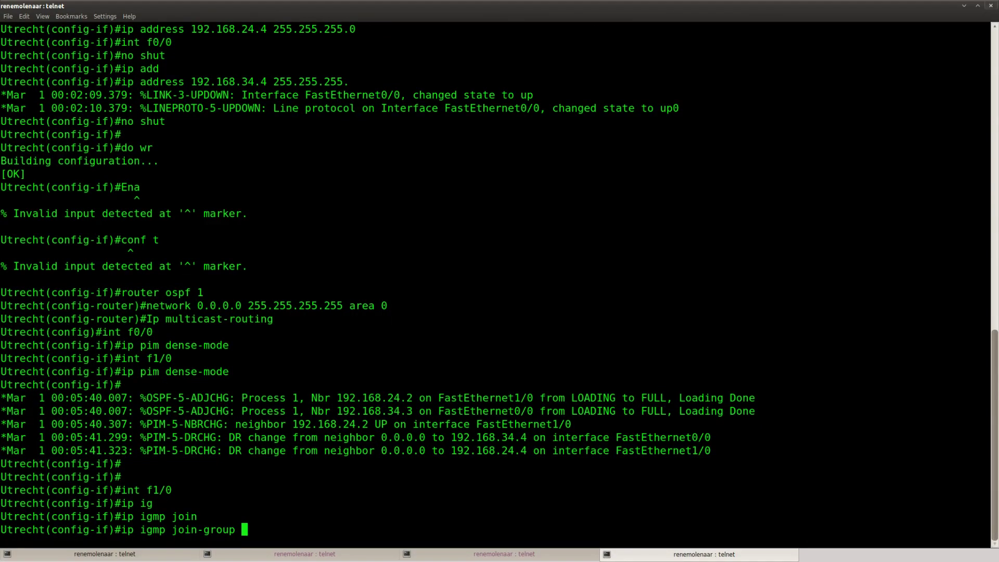
text(224.4.4.4)
key(Return)
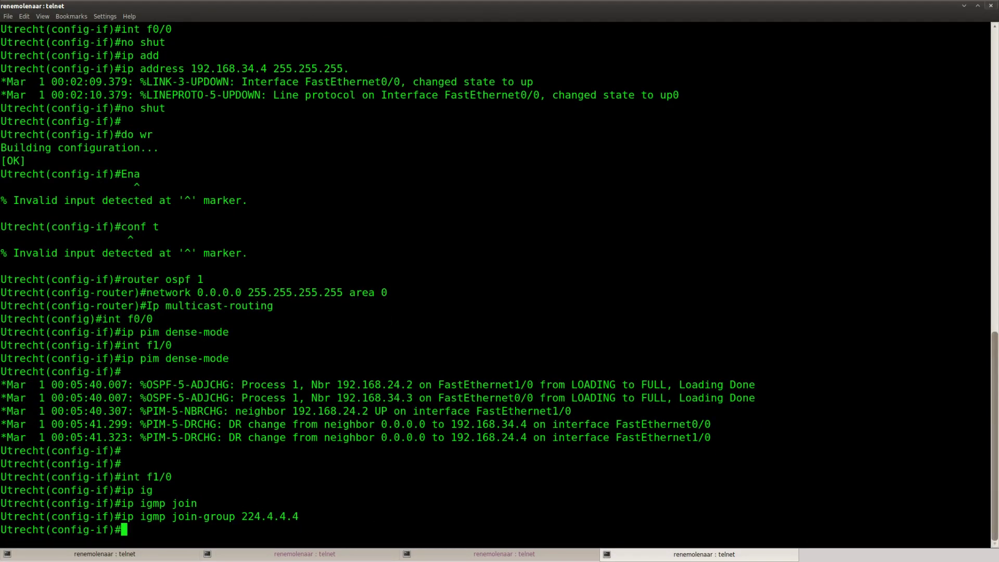
key(alt+Tab)
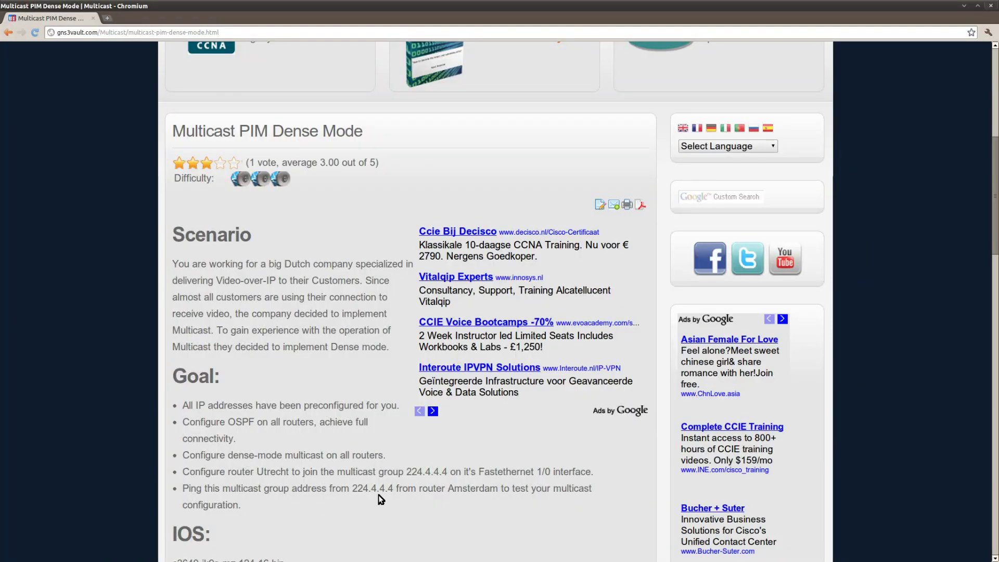
- Copy the group address 224.4.4.4 from the lab's ping goal
drag(353, 488, 393, 488)
right_click(379, 488)
click(396, 492)
key(alt+Tab)
key(alt+Tab)
- On Amsterdam, leave config mode and run ping 224.4.4.4 repeat 999
key(Return)
key(Return)
key(Return)
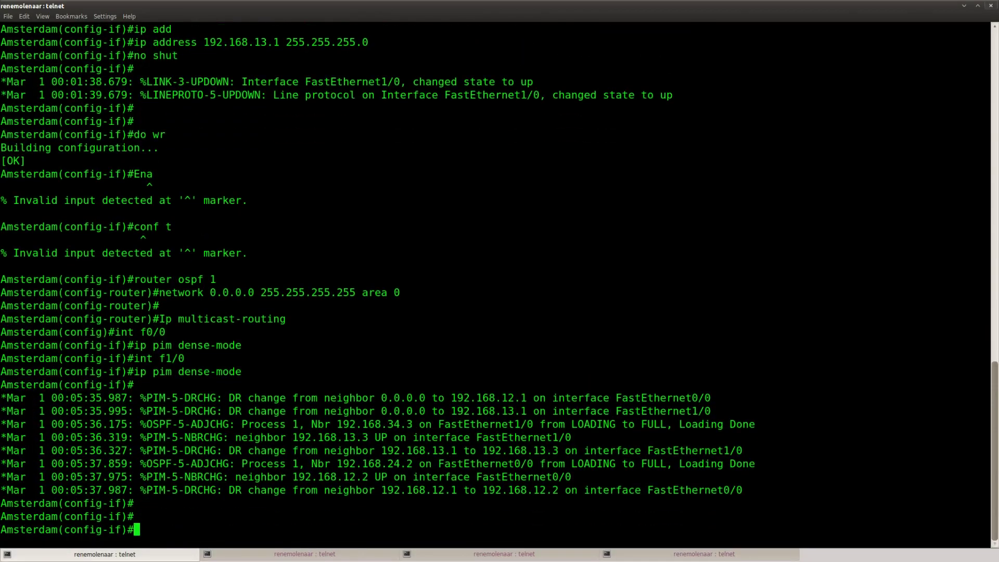
key(ctrl+z)
text(ping)
key(ctrl+shift+v)
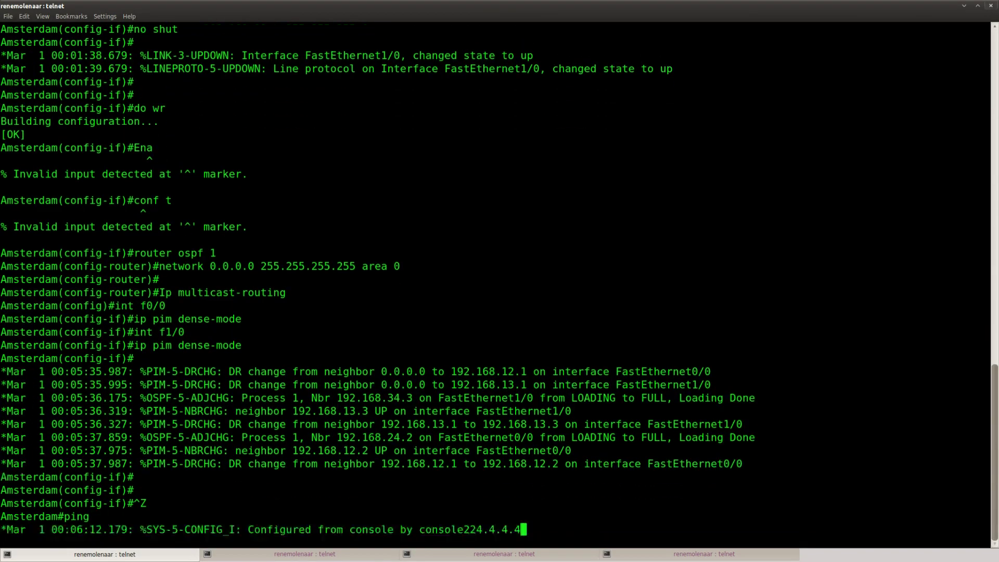
text(repe)
key(Tab)
text(999)
key(Return)
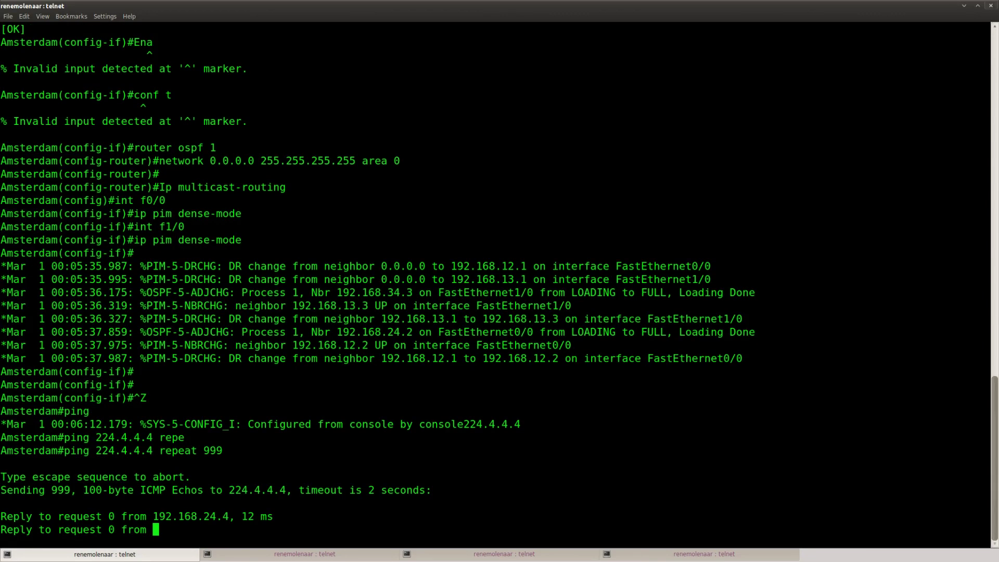
- On Tilburg, exit config mode and display the full show ip mroute table
click(320, 556)
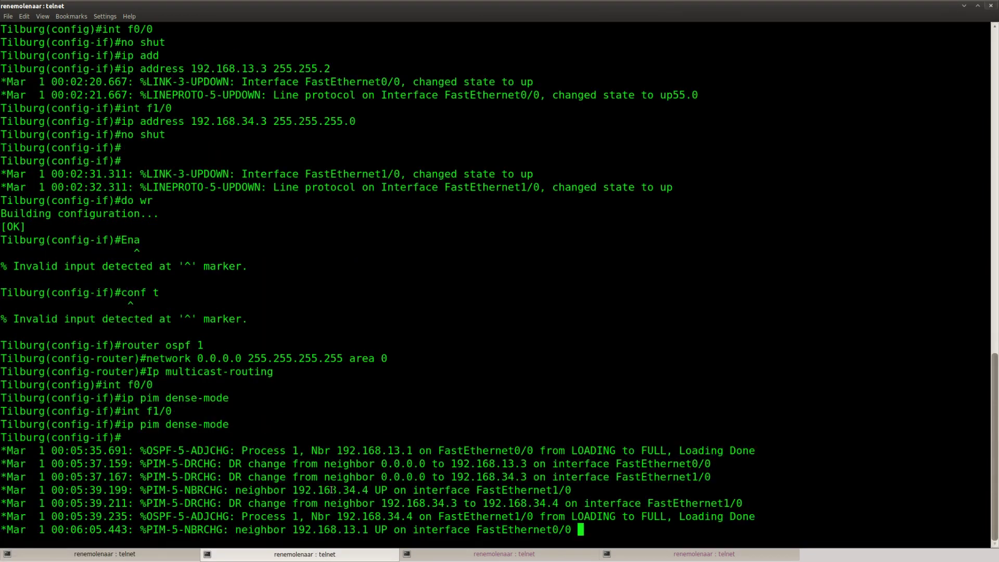
key(Return)
key(Return)
key(ctrl+z)
text(show ip mrou)
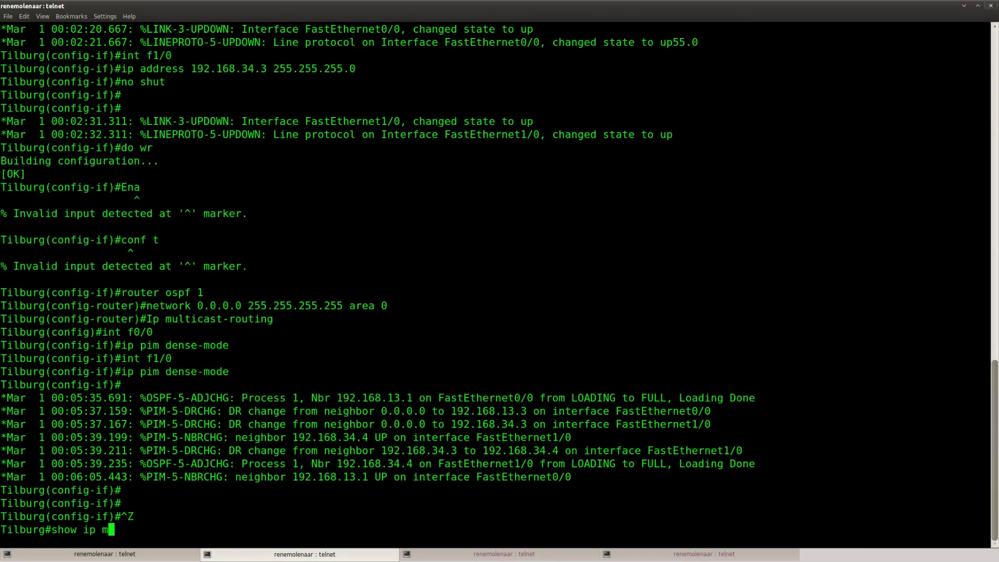
key(Tab)
key(Return)
key(space)
- Run show ip mroute 224.4.4.4 on Tilburg and check Amsterdam's ping replies
key(Up)
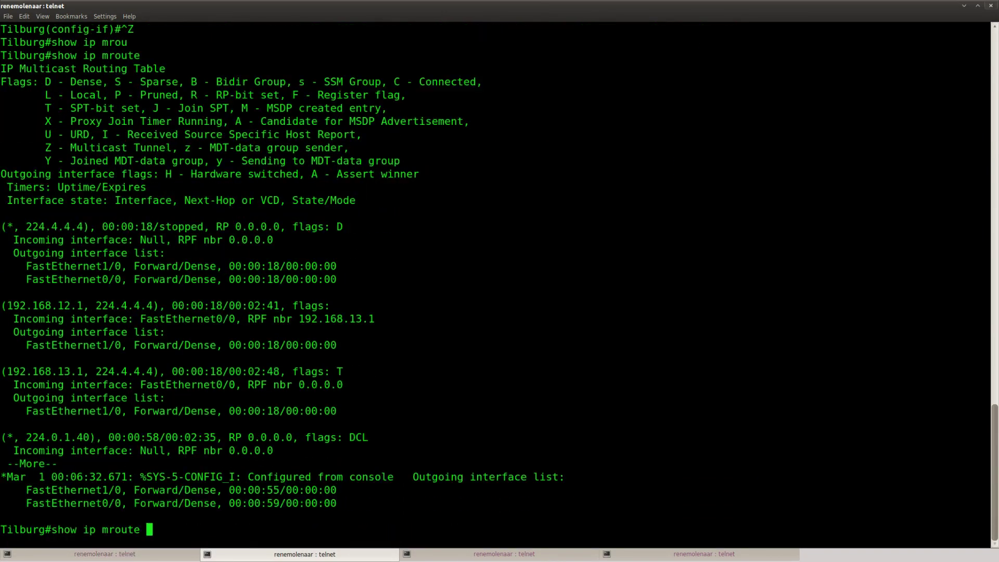
text(224.4.4.4)
key(Return)
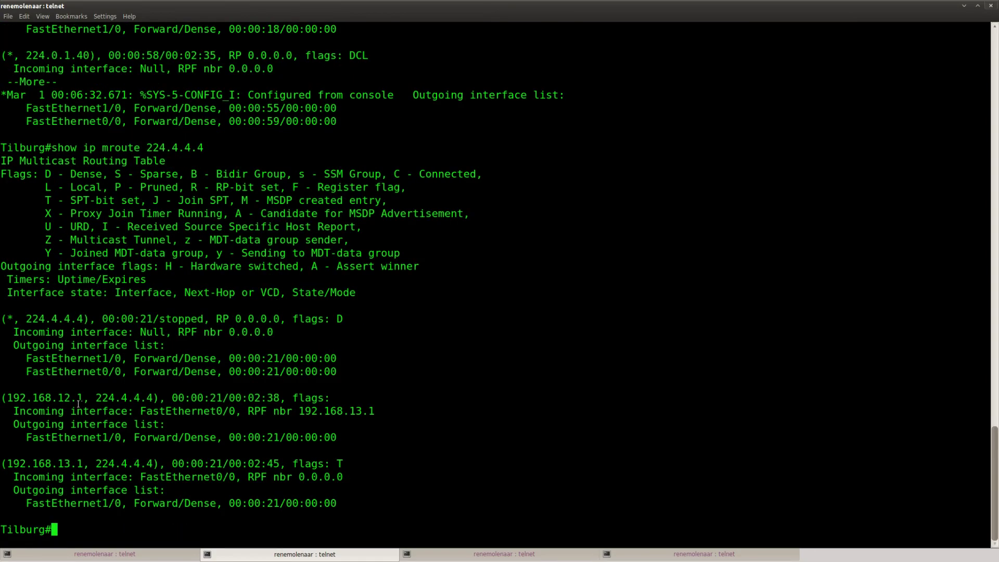
drag(3, 397, 352, 500)
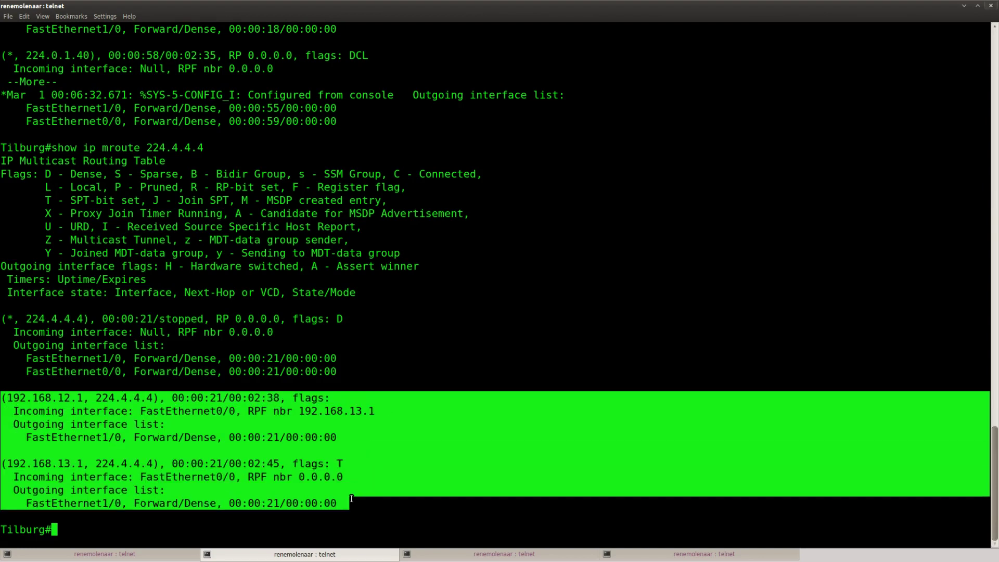
click(190, 454)
click(130, 554)
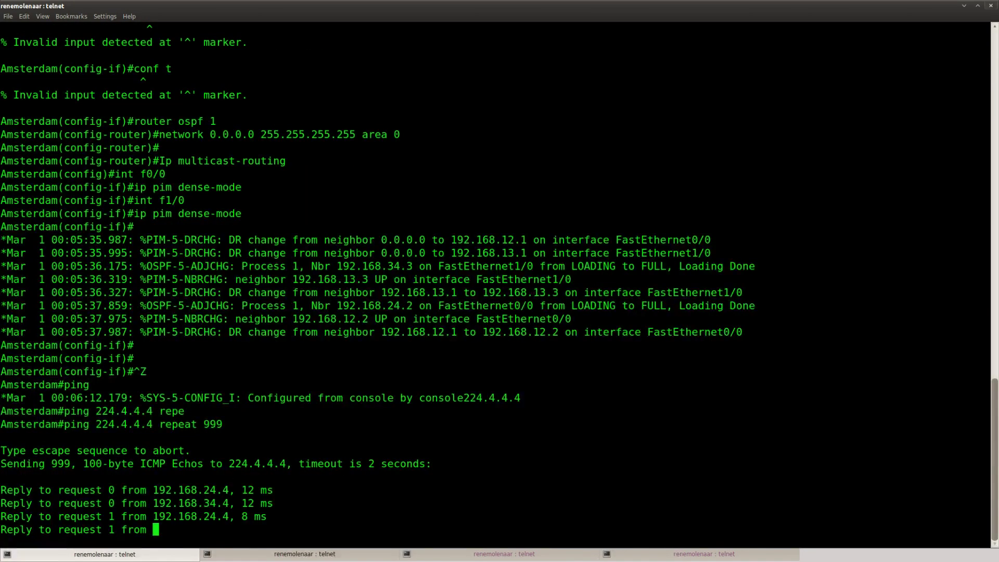
key(alt+Tab)
click(295, 456)
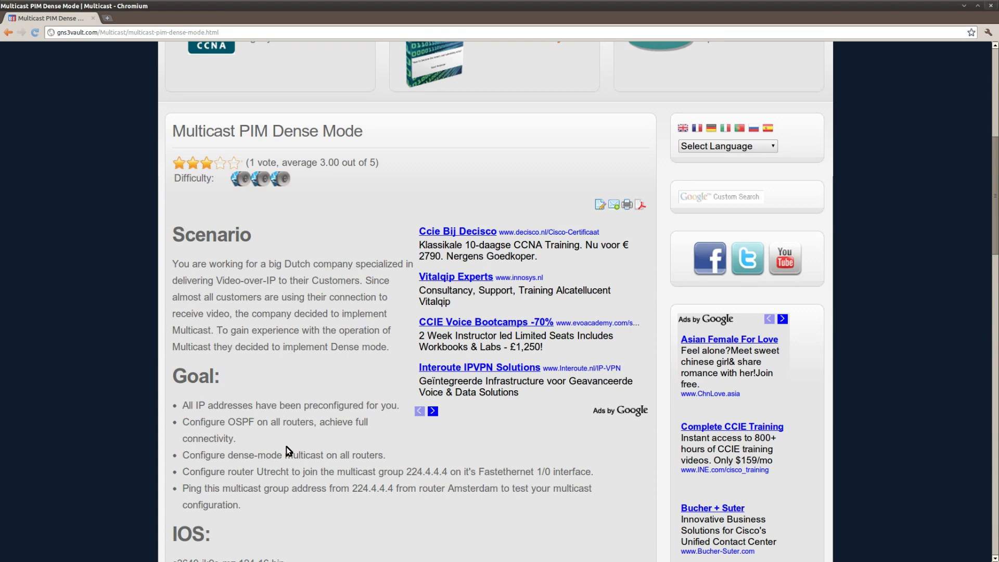
- Scroll back up to the lab page's site header and breadcrumb
scroll(114, 234, up, 7)
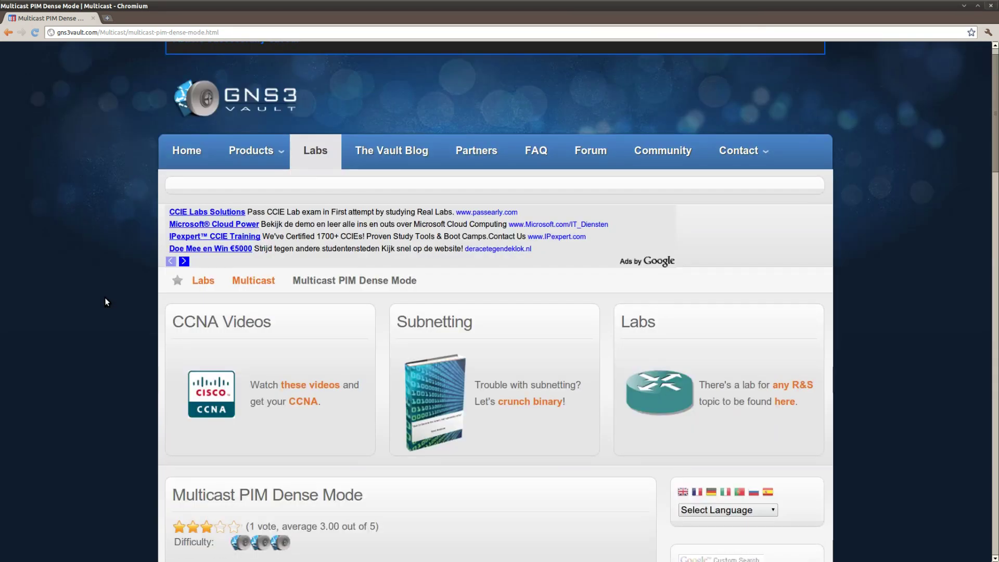